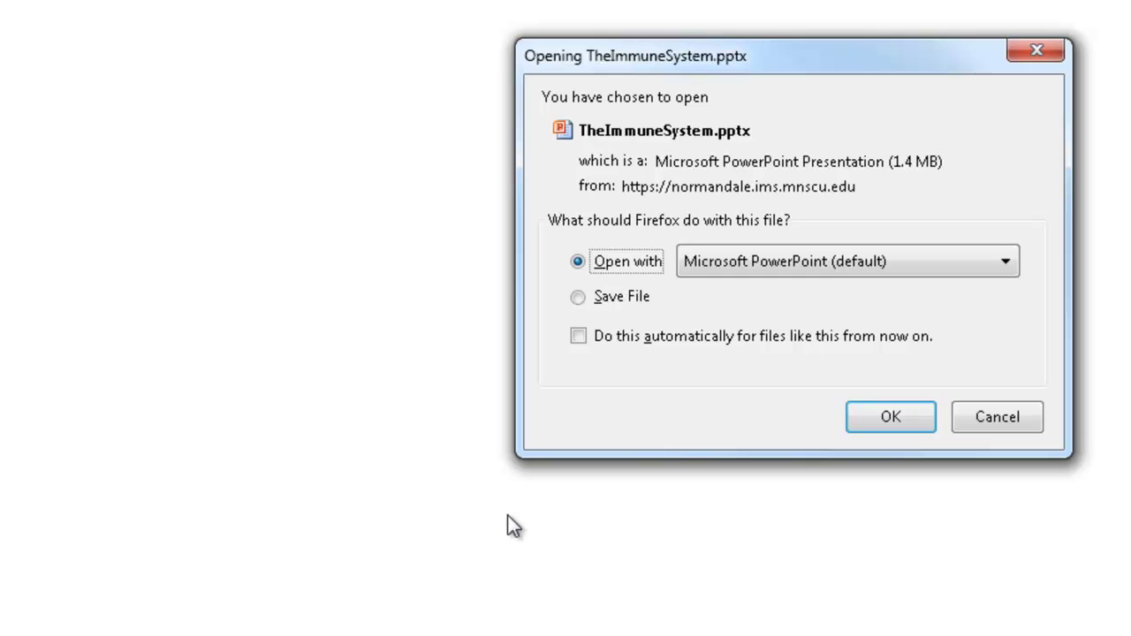
Open the downloaded TheImmuneSystem.pptx in PowerPoint and advance the web-converted version of the presentation in the browser for comparison.
{"action": "left_click", "coordinate": [871, 428]}
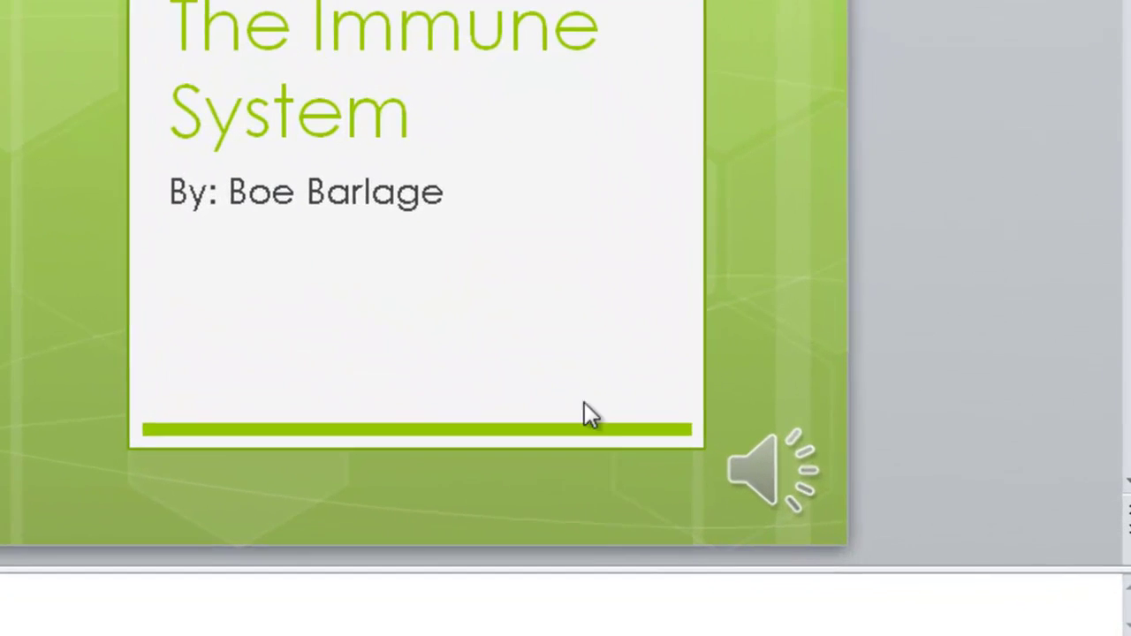
{"action": "mouse_move", "coordinate": [735, 484]}
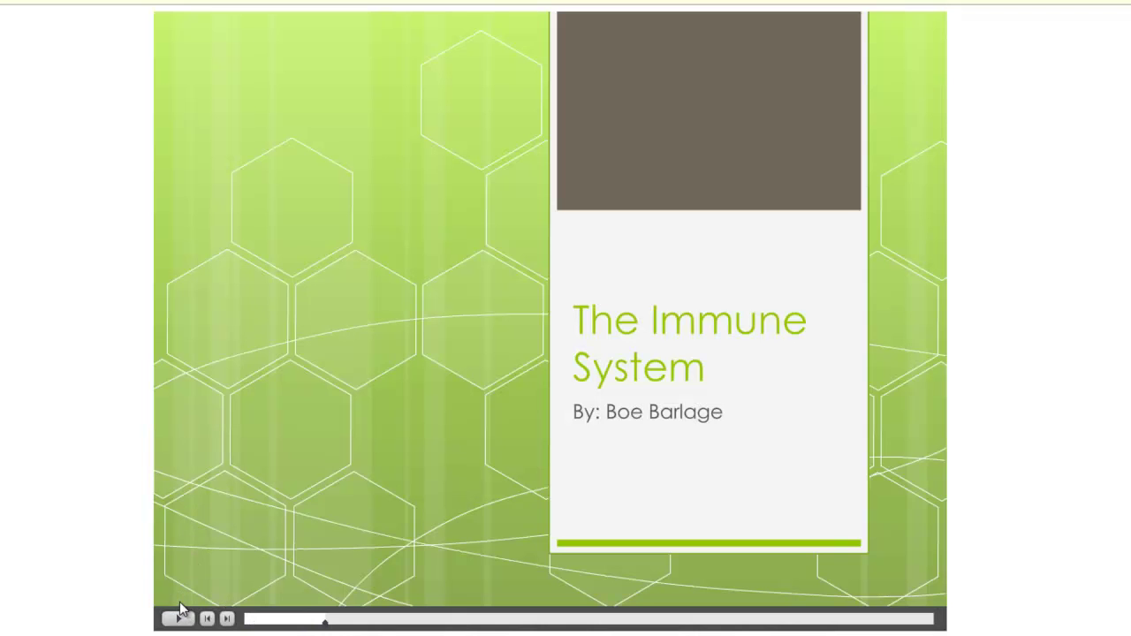
{"action": "left_click", "coordinate": [227, 620]}
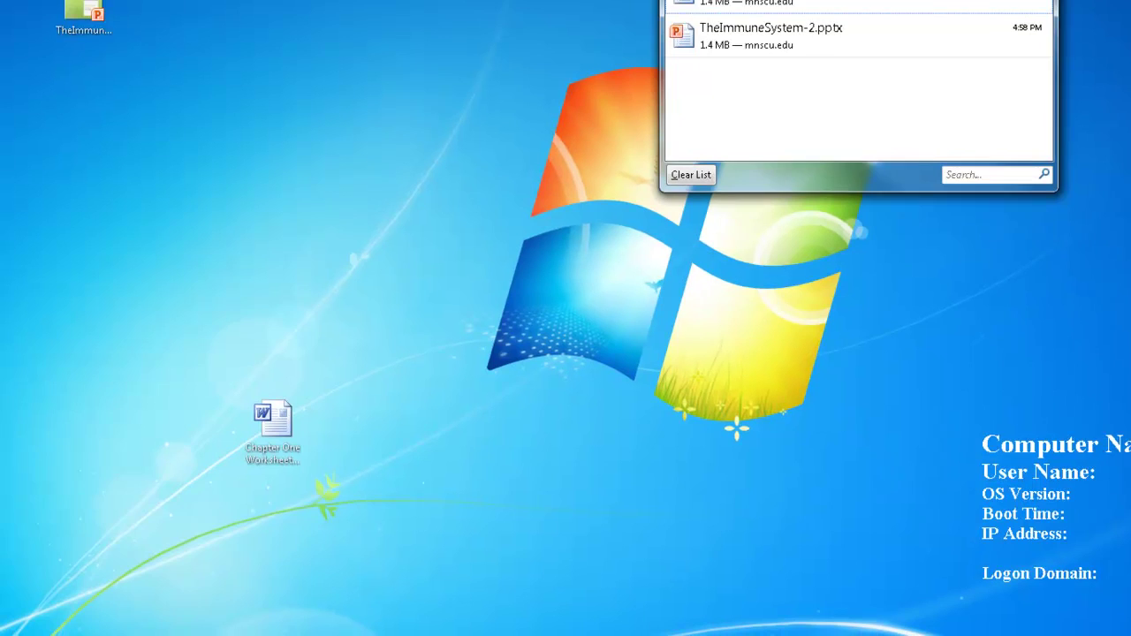
Start Adobe Captivate 6 and create a project from TheImmuneSystem.pptx on the desktop, including all slides at 960 x 720.
{"action": "key", "text": "super"}
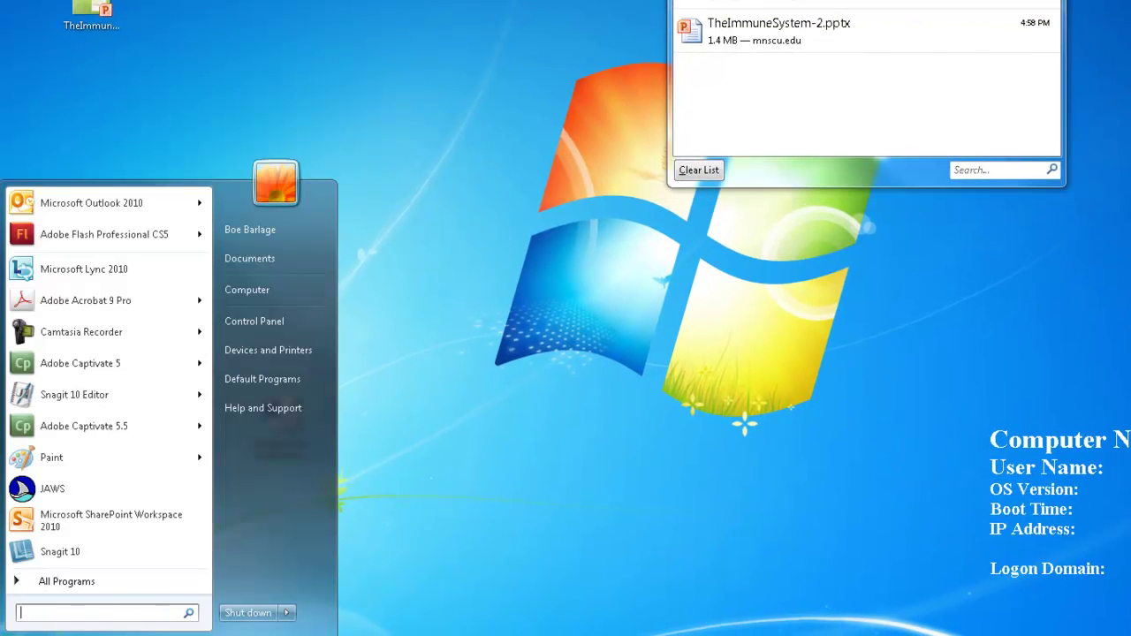
{"action": "left_click", "coordinate": [62, 581]}
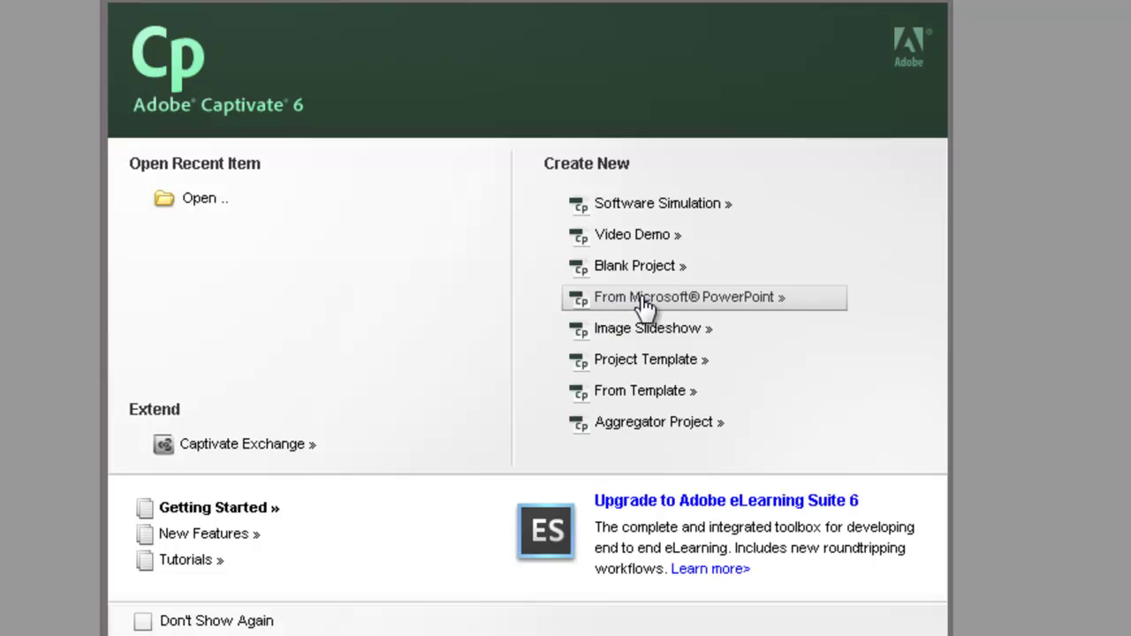
{"action": "left_click", "coordinate": [643, 298]}
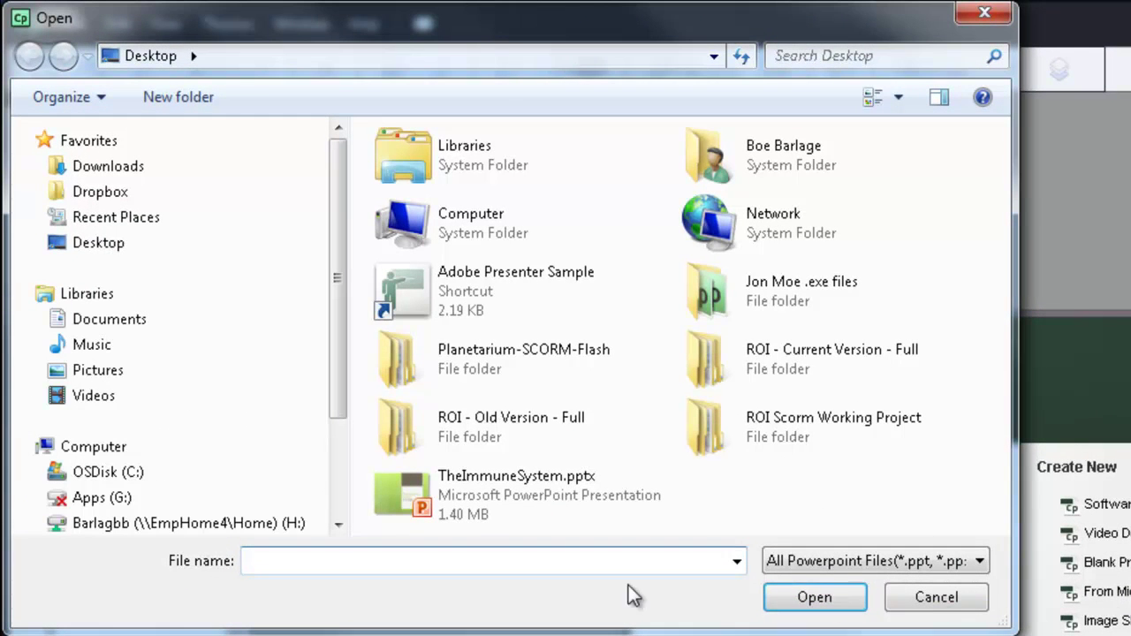
{"action": "left_click", "coordinate": [432, 506]}
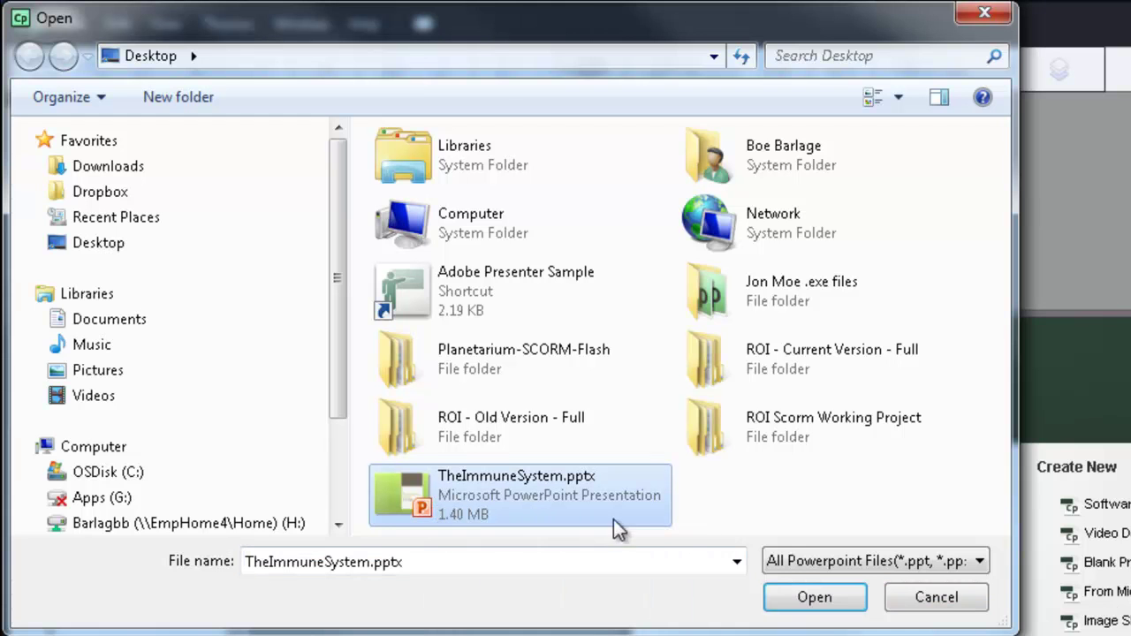
{"action": "left_click", "coordinate": [810, 601]}
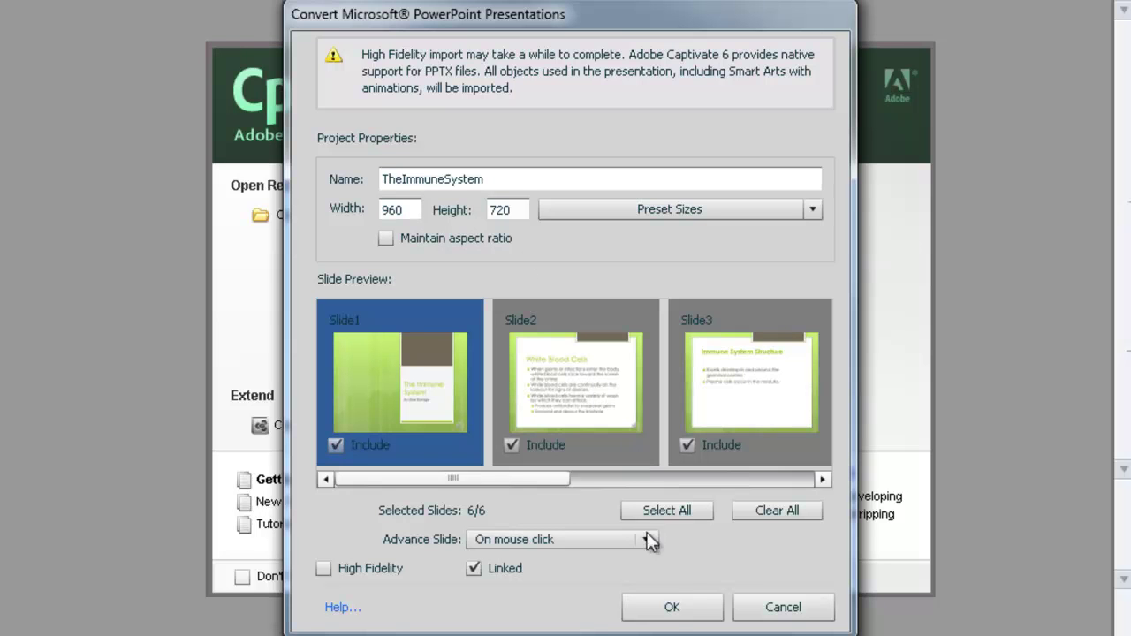
{"action": "left_click", "coordinate": [668, 607]}
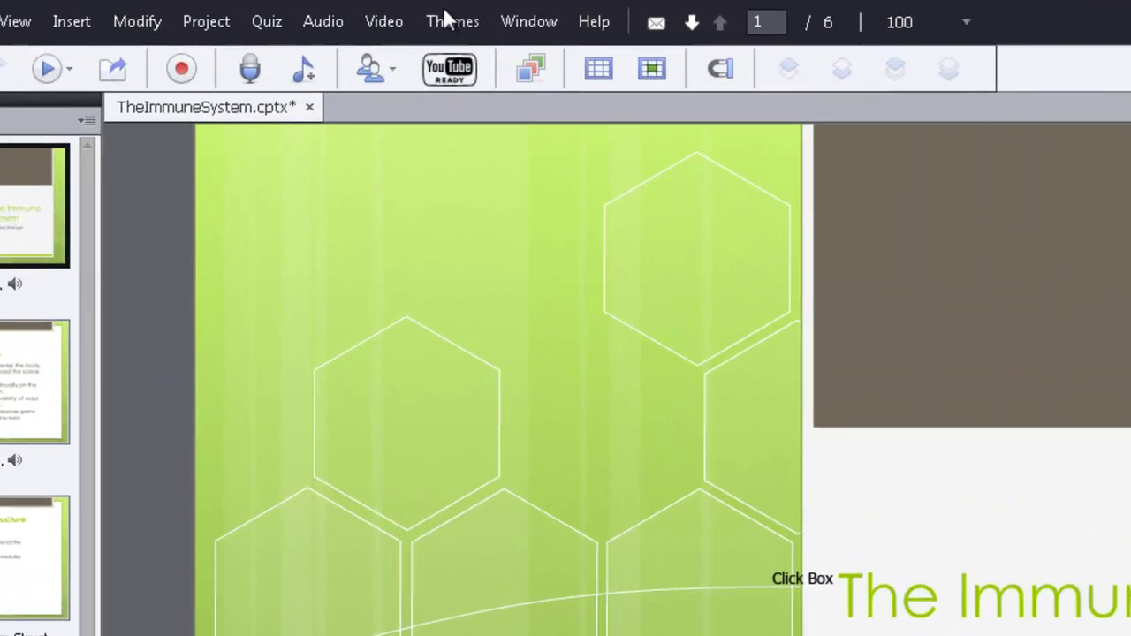
Remove the Close, Rewind, Mute and Fast Forward controls from the project's playbar skin and close the Skin Editor.
{"action": "left_click", "coordinate": [477, 23]}
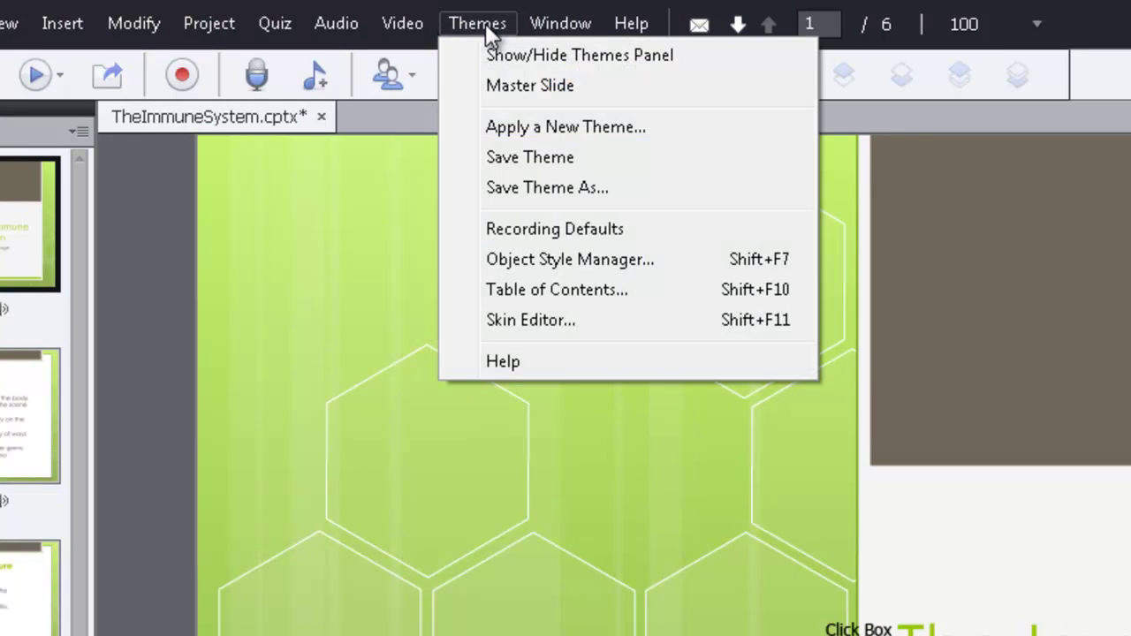
{"action": "left_click", "coordinate": [554, 320]}
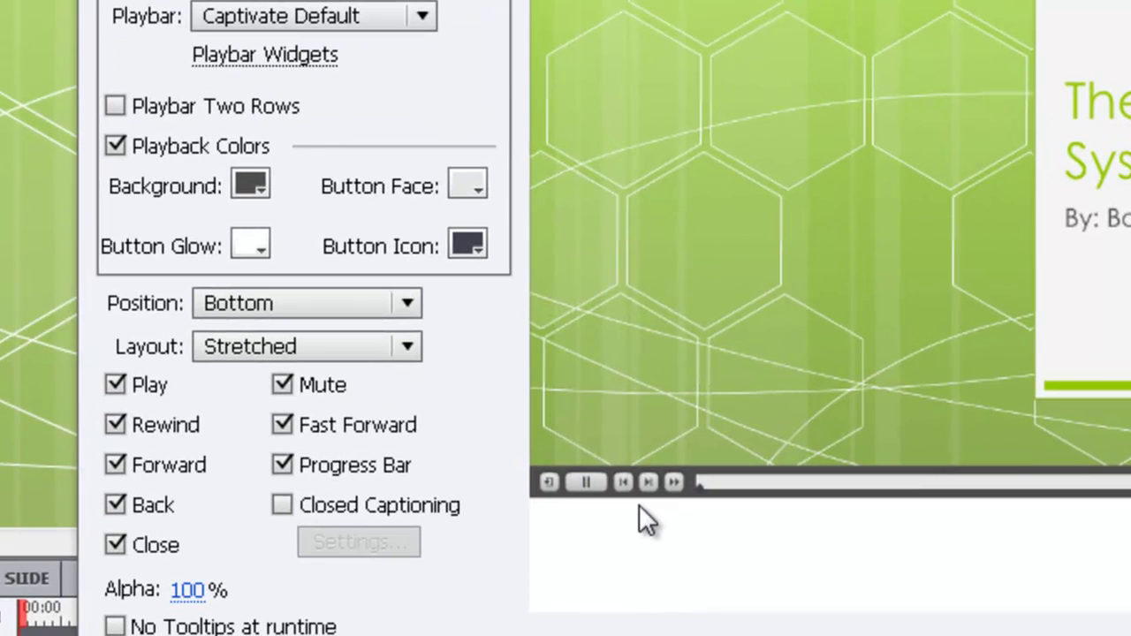
{"action": "left_click", "coordinate": [116, 545]}
{"action": "left_click", "coordinate": [115, 425]}
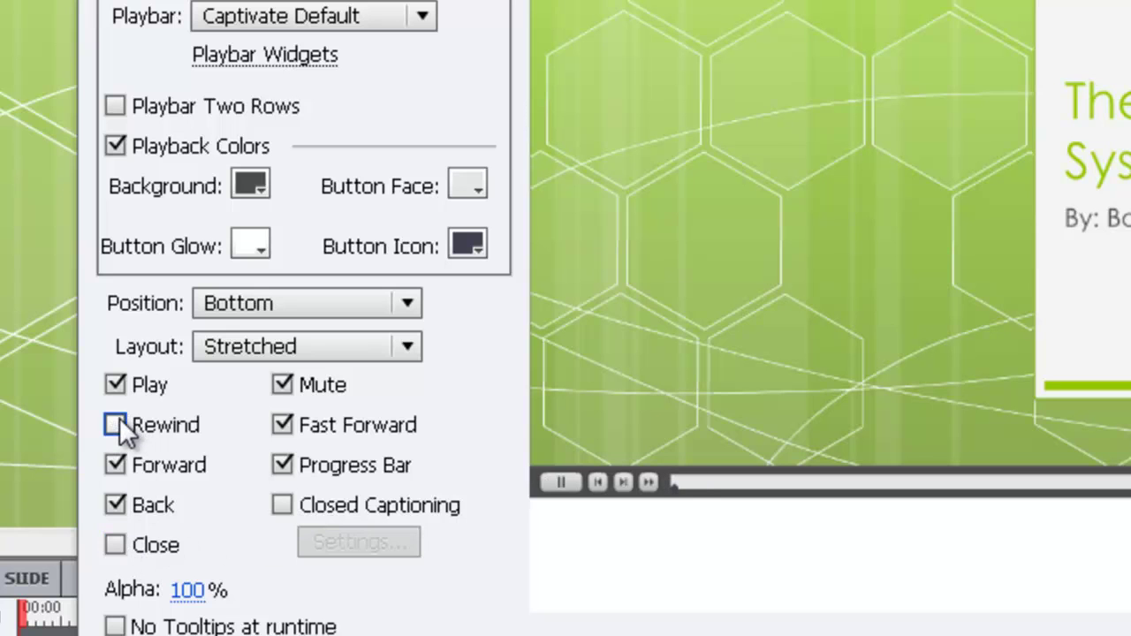
{"action": "left_click", "coordinate": [285, 382]}
{"action": "left_click", "coordinate": [287, 417]}
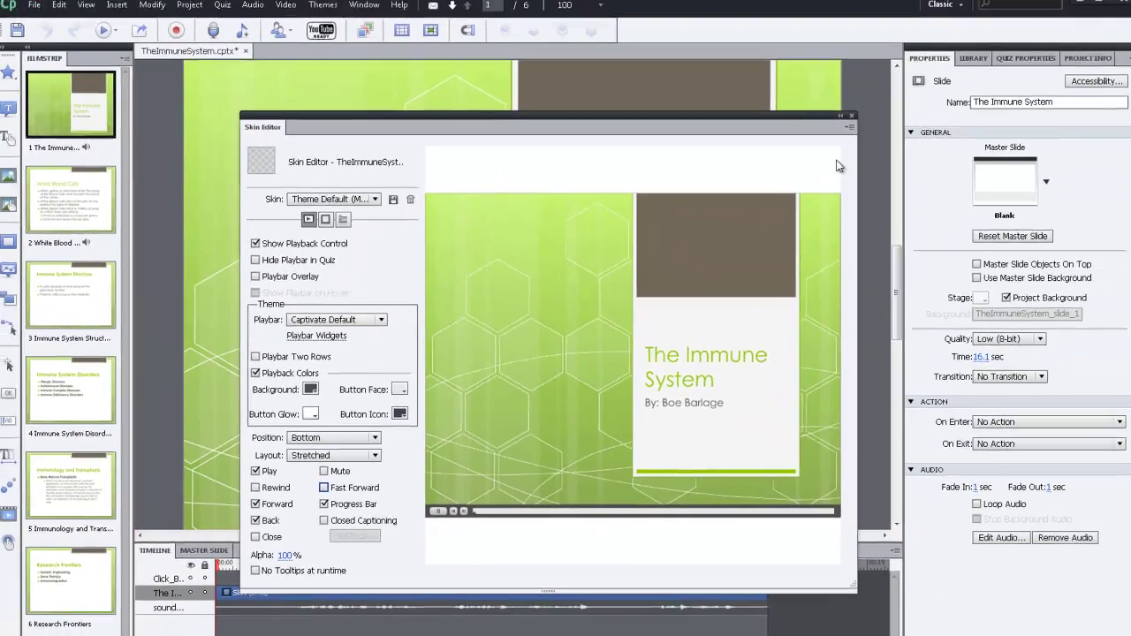
{"action": "left_click", "coordinate": [844, 124]}
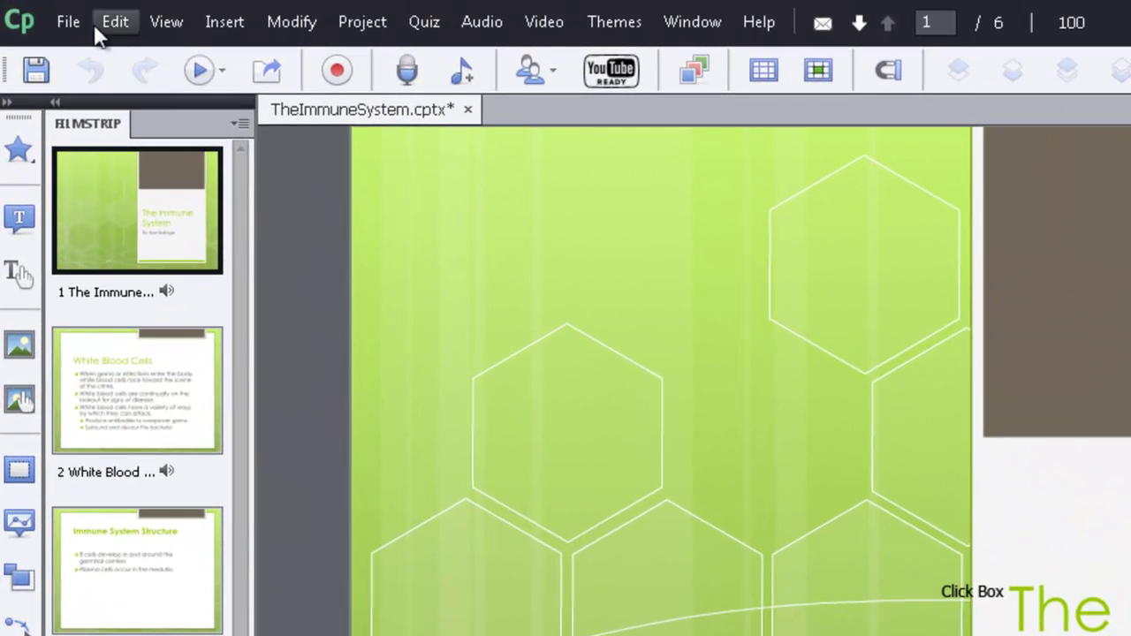
Enable SCORM 1.2 quiz reporting for the project in its publishing preferences.
{"action": "left_click", "coordinate": [78, 29]}
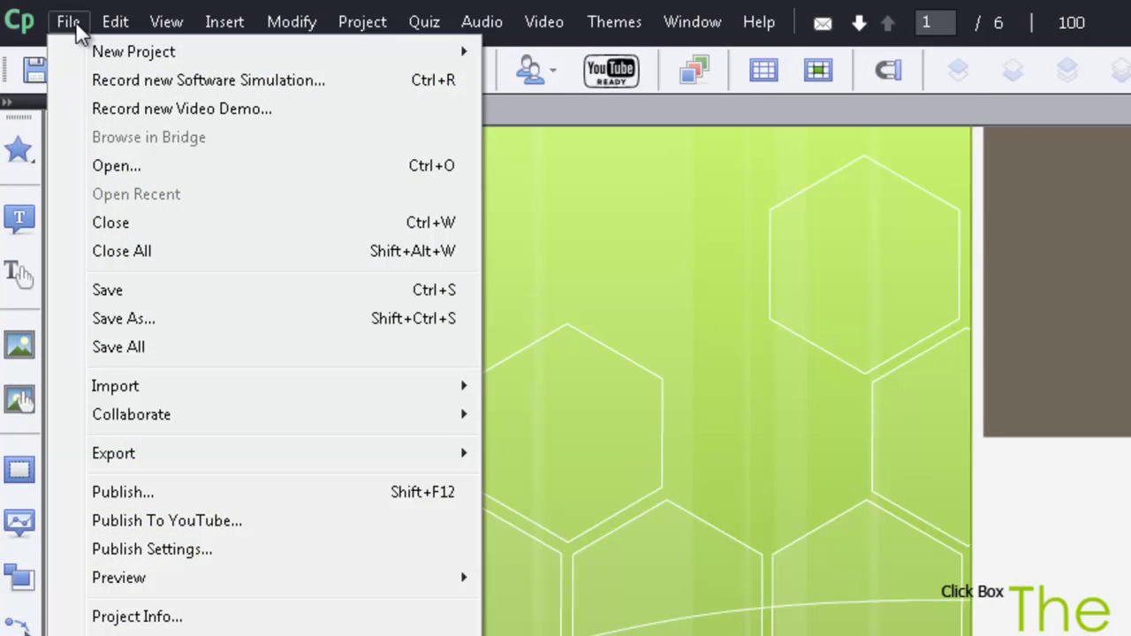
{"action": "left_click", "coordinate": [190, 551]}
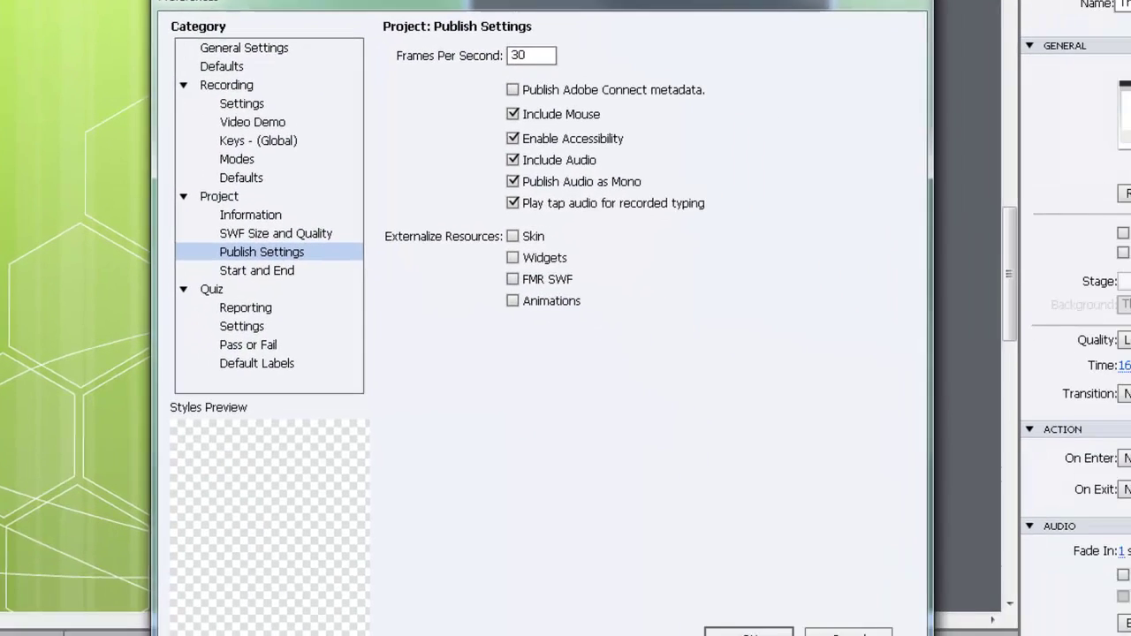
{"action": "left_click", "coordinate": [215, 300]}
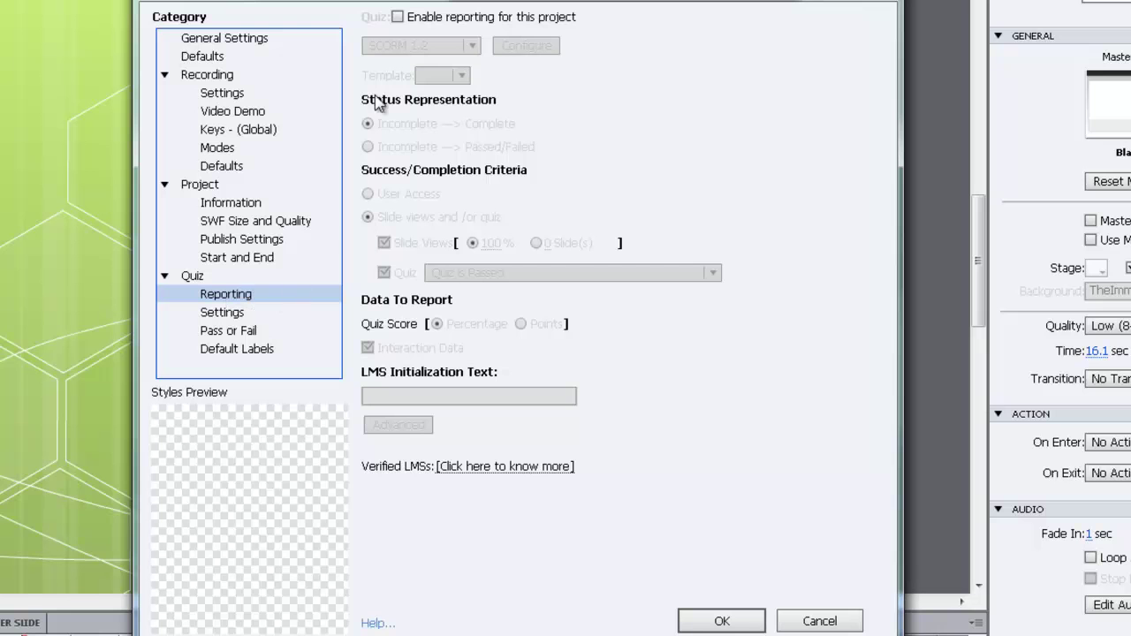
{"action": "left_click", "coordinate": [398, 16]}
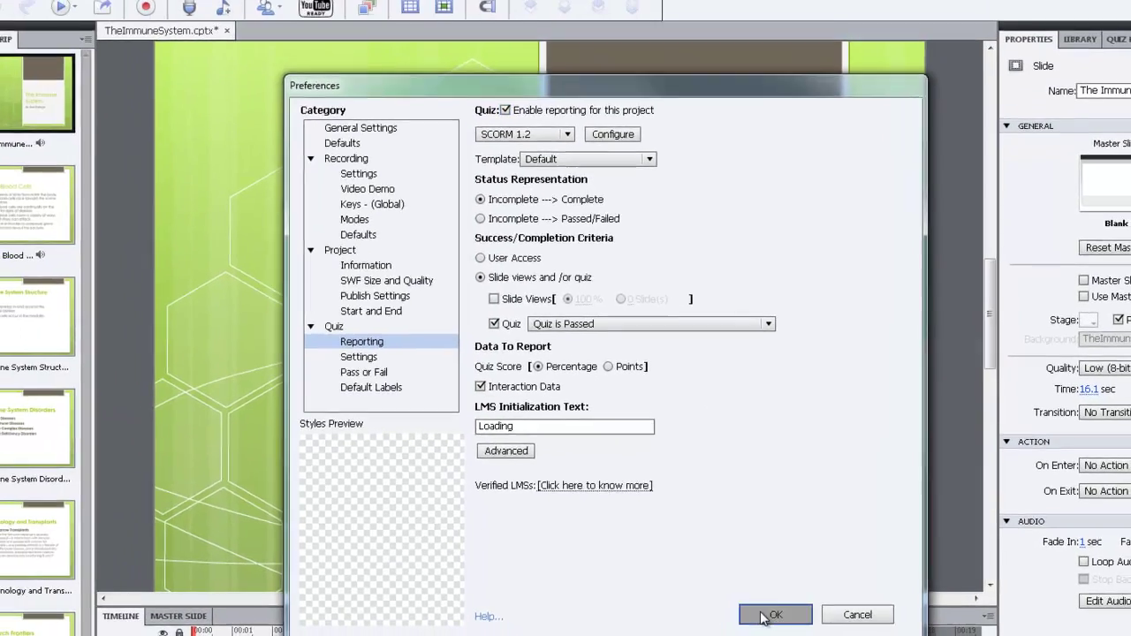
{"action": "left_click", "coordinate": [766, 617]}
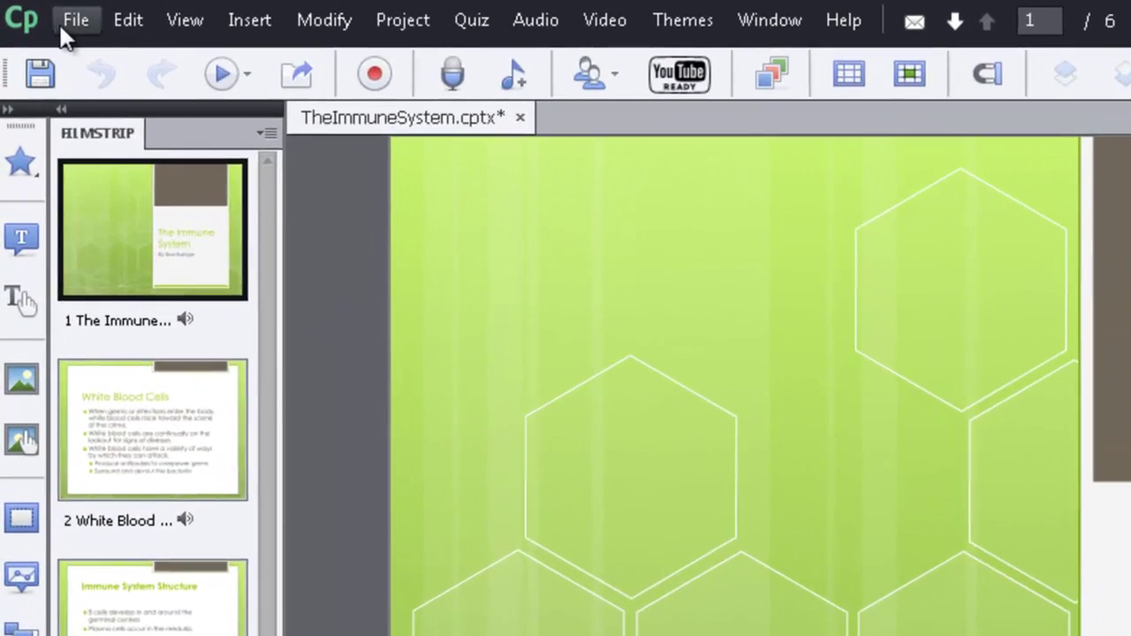
Publish the project as zipped SWF output to the Desktop folder.
{"action": "left_click", "coordinate": [55, 15]}
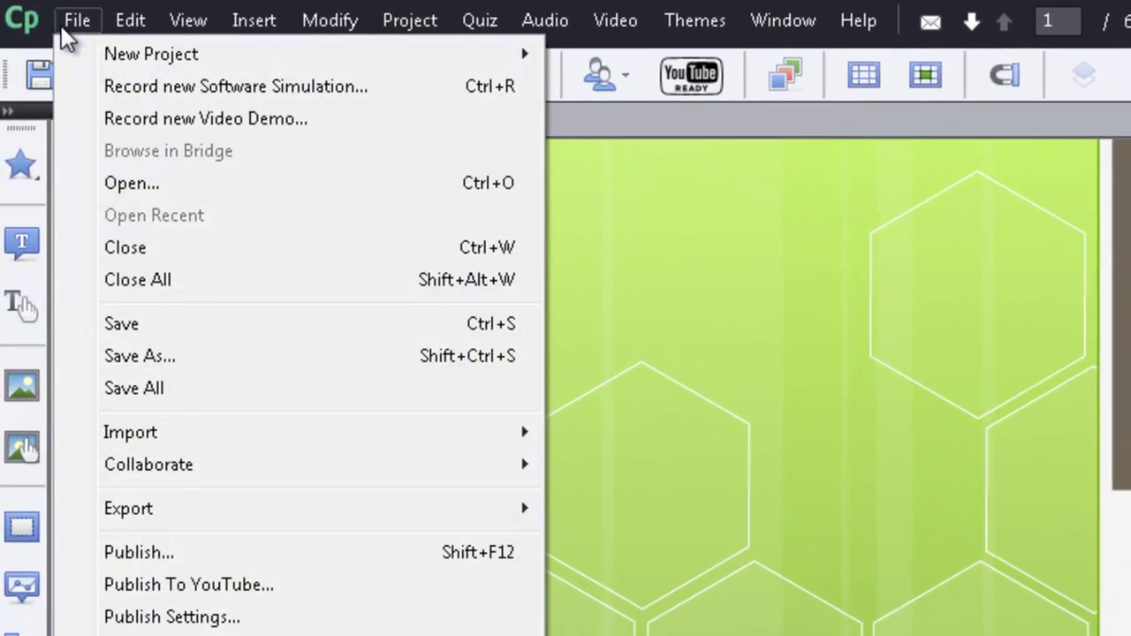
{"action": "left_click", "coordinate": [199, 551]}
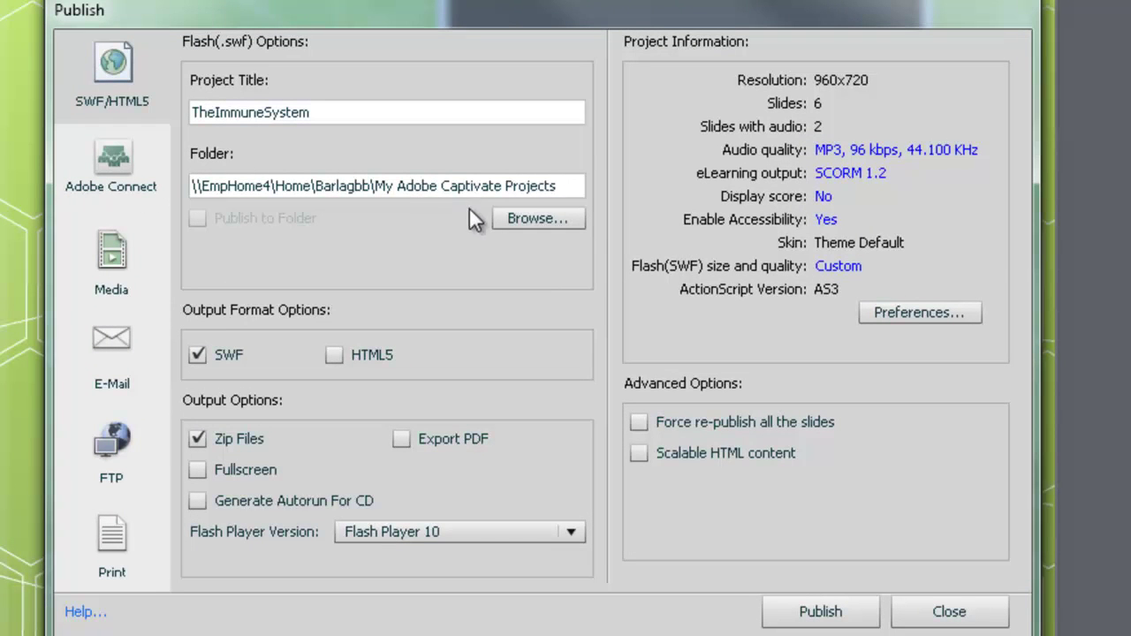
{"action": "left_click", "coordinate": [511, 217]}
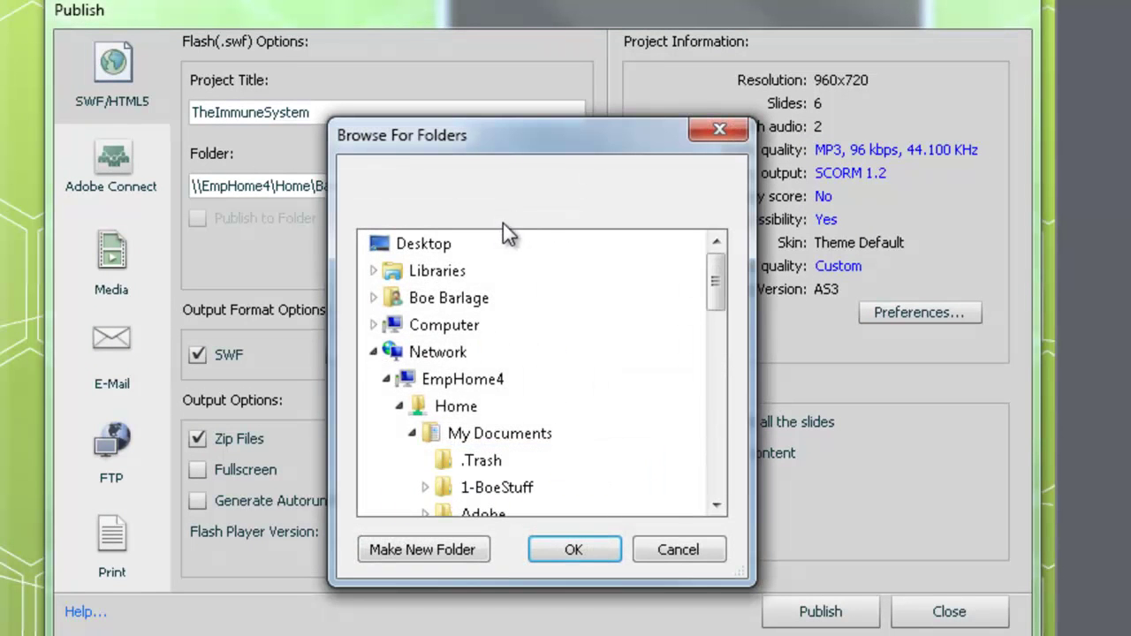
{"action": "left_click", "coordinate": [429, 252]}
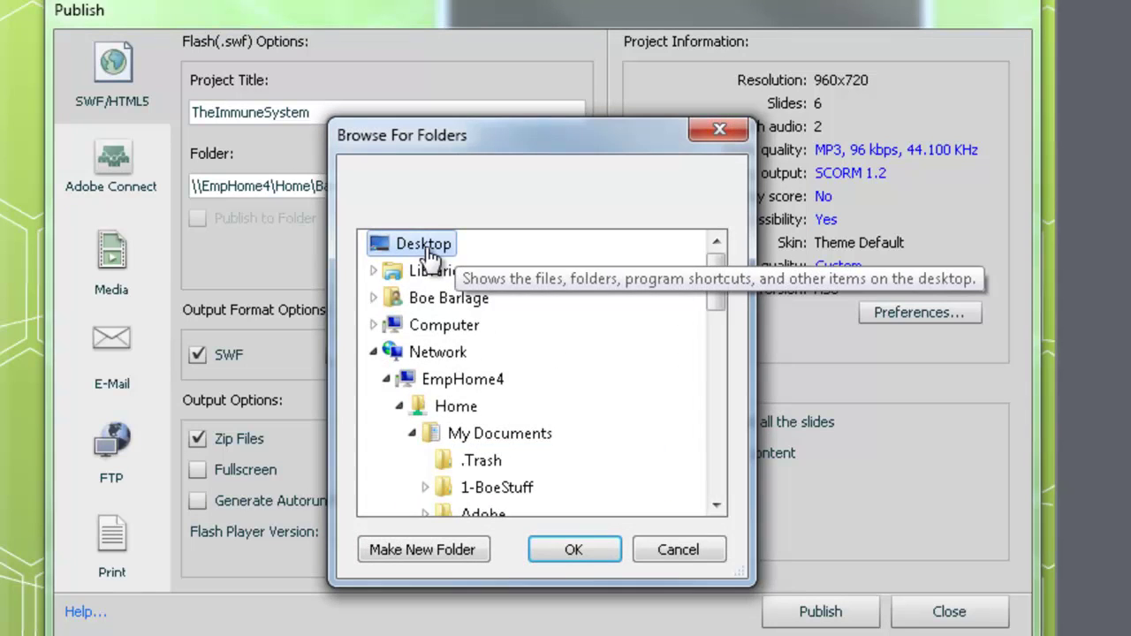
{"action": "left_click", "coordinate": [557, 550]}
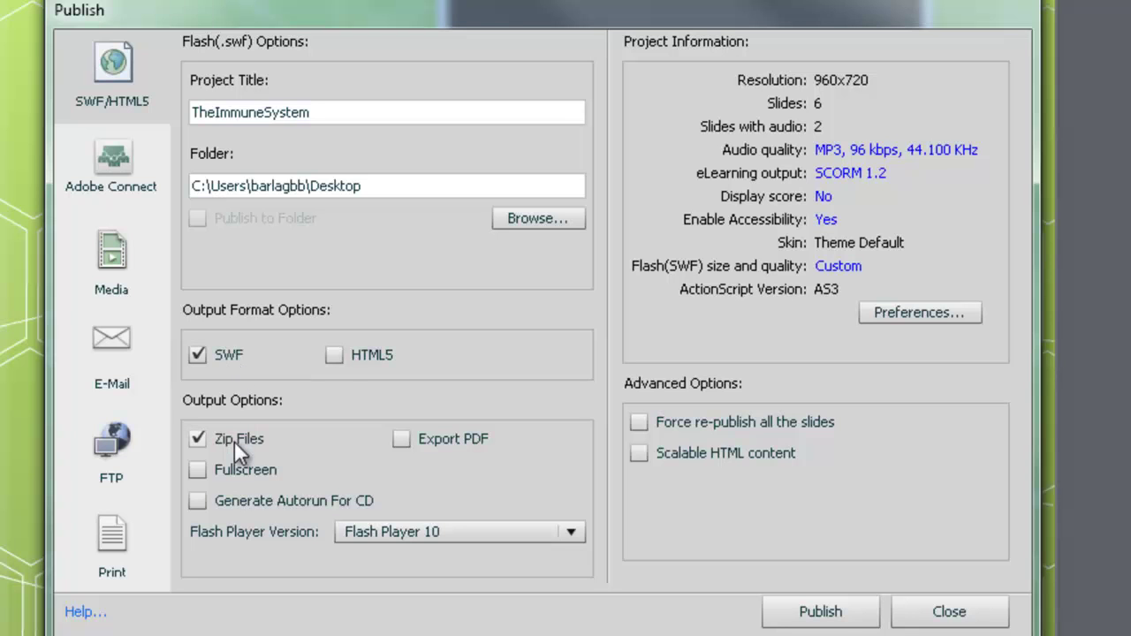
{"action": "left_click", "coordinate": [801, 610]}
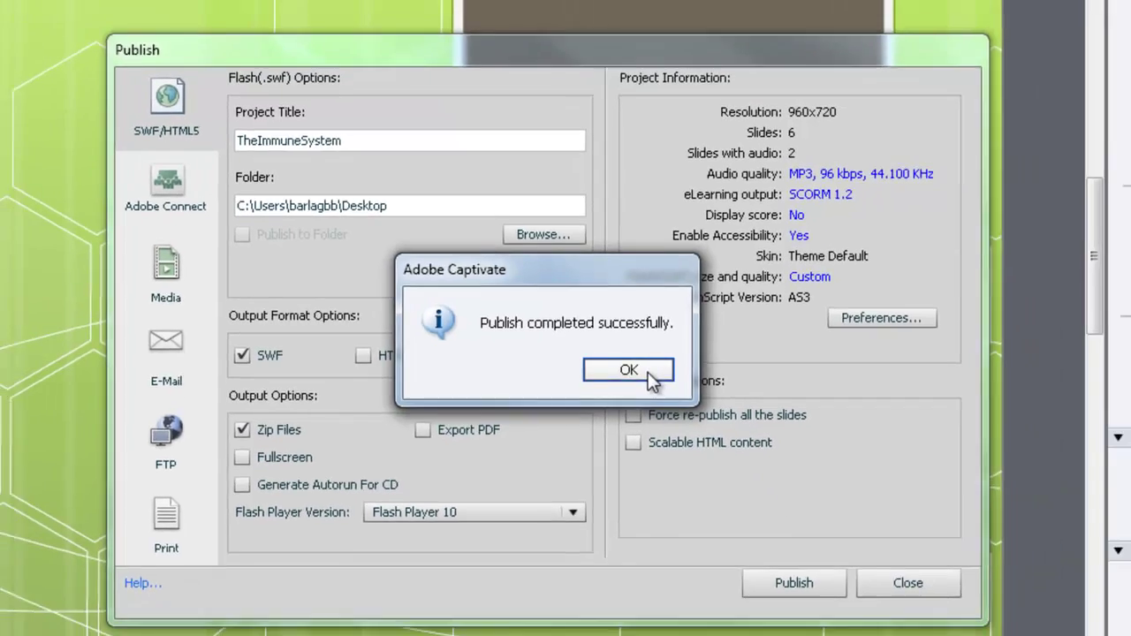
{"action": "left_click", "coordinate": [655, 375]}
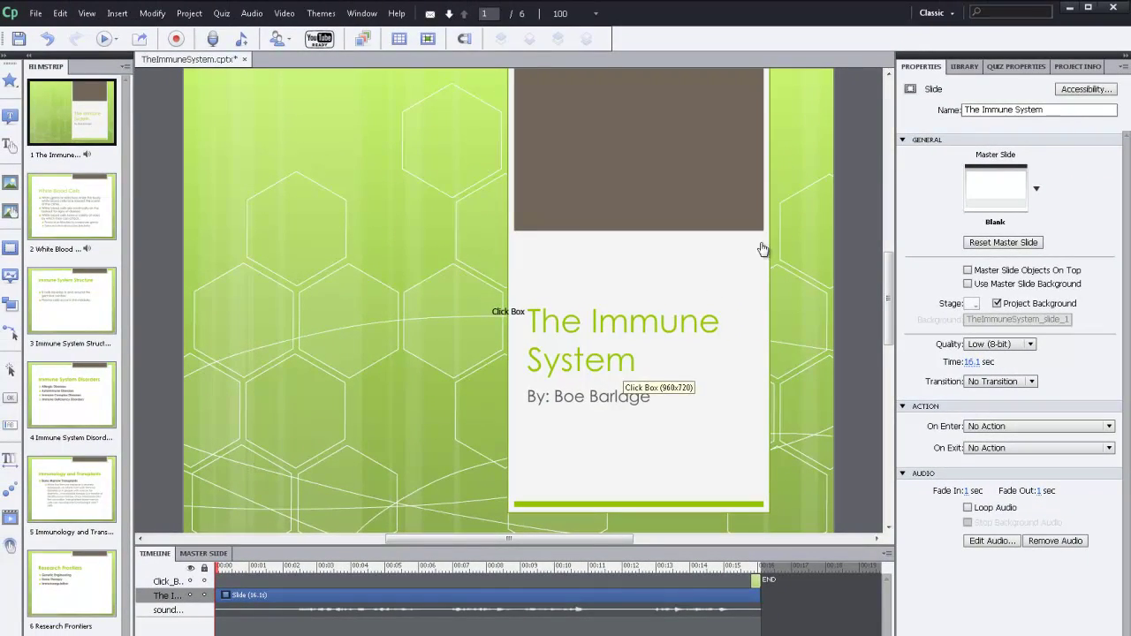
Switch to the course site in Firefox and open its Import/Export/Copy Components page.
{"action": "left_click", "coordinate": [1070, 11]}
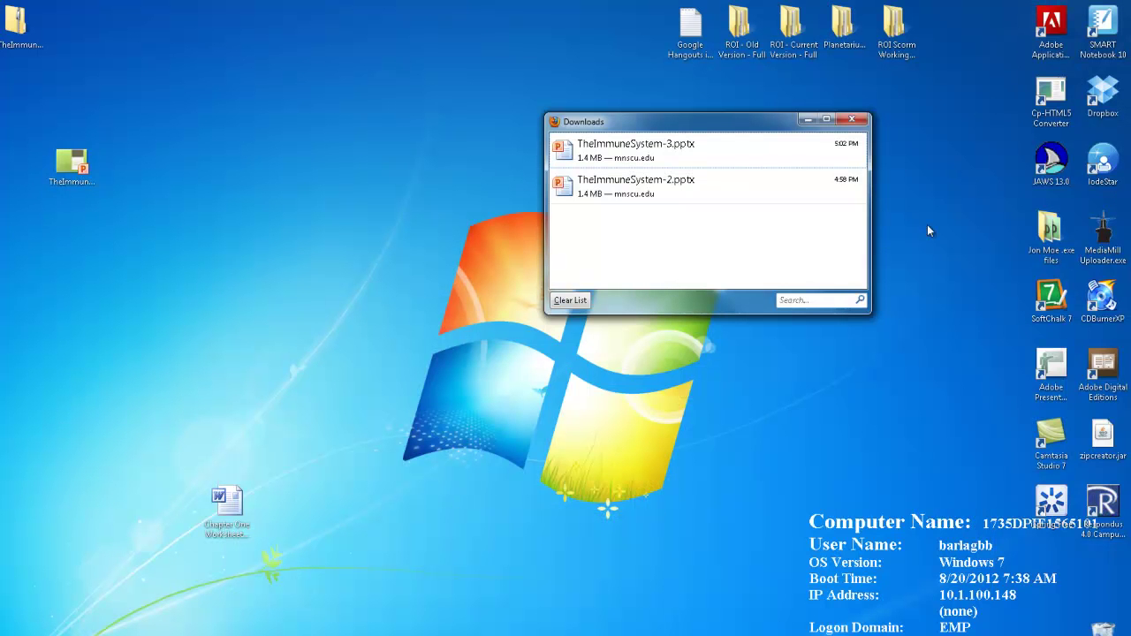
{"action": "mouse_move", "coordinate": [809, 632]}
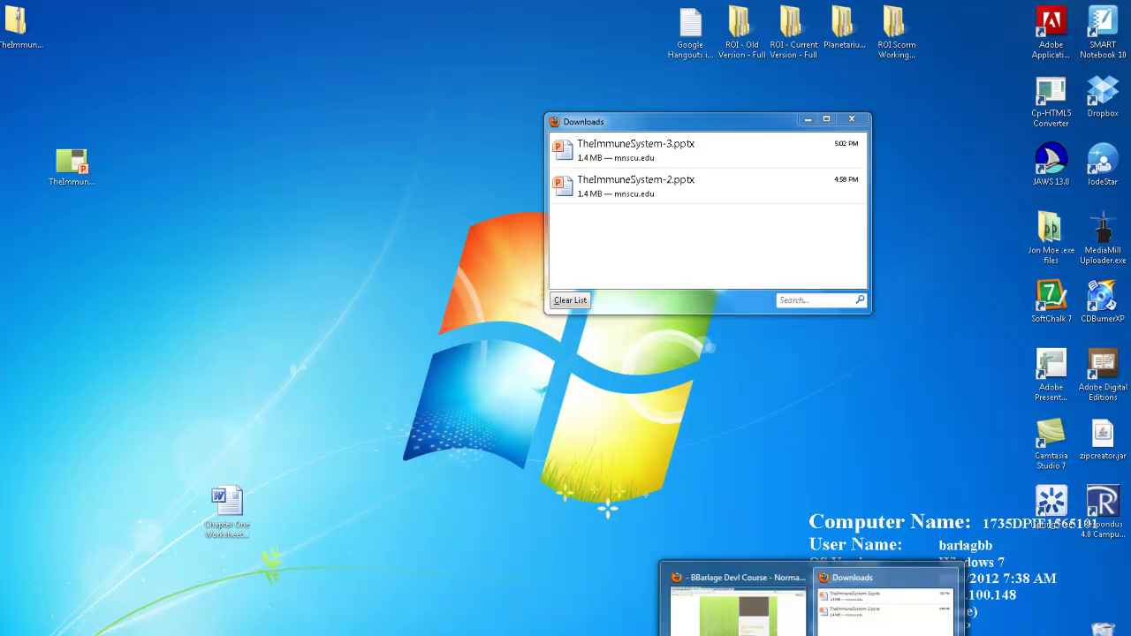
{"action": "left_click", "coordinate": [738, 605]}
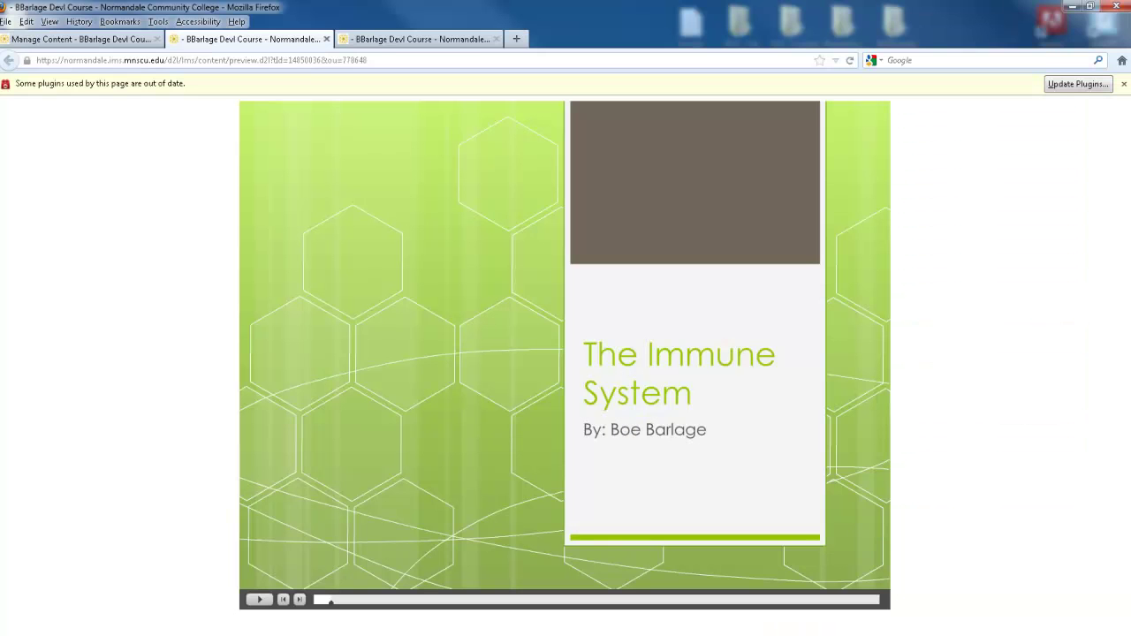
{"action": "left_click", "coordinate": [126, 41]}
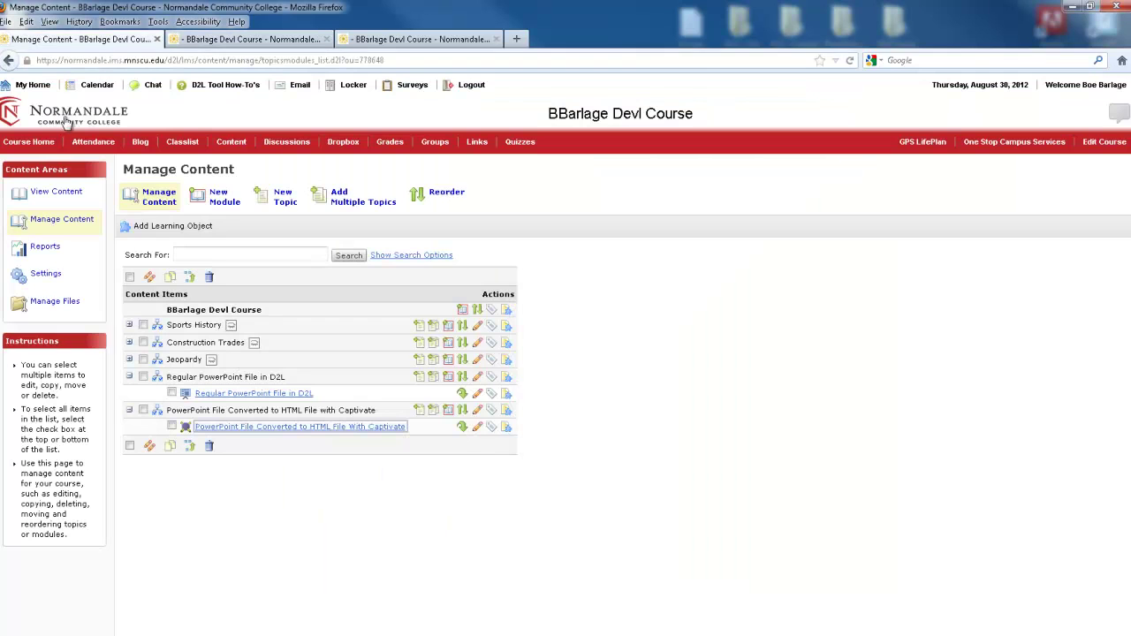
{"action": "left_click", "coordinate": [44, 143]}
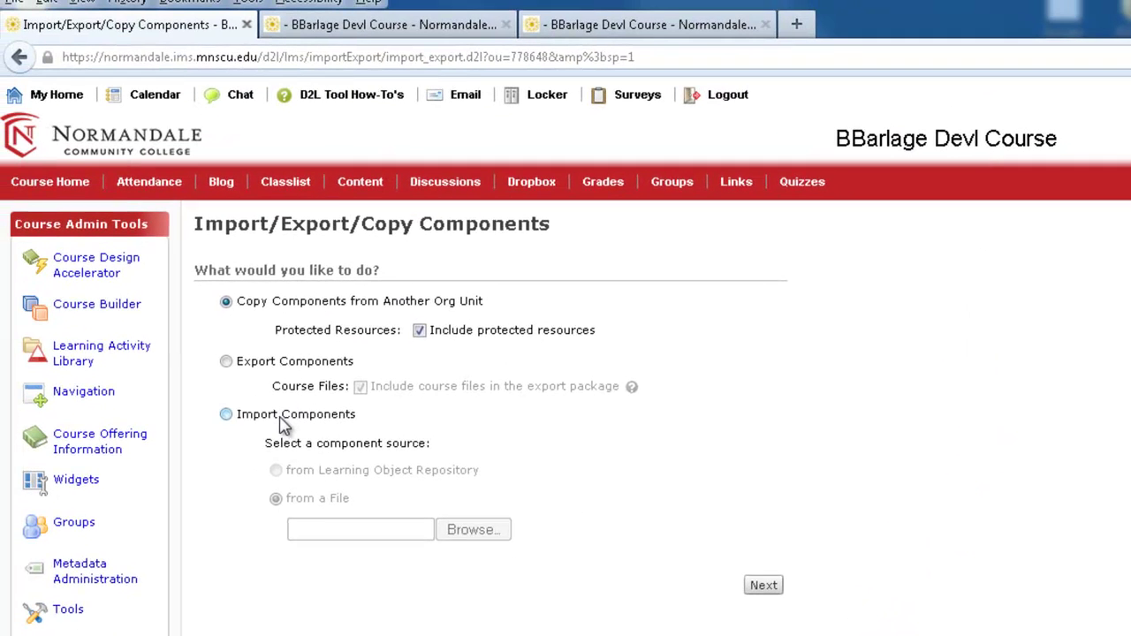
Choose to import components from a file, select TheImmuneSystem.zip on the Desktop, and upload it for preprocessing.
{"action": "left_click", "coordinate": [227, 415]}
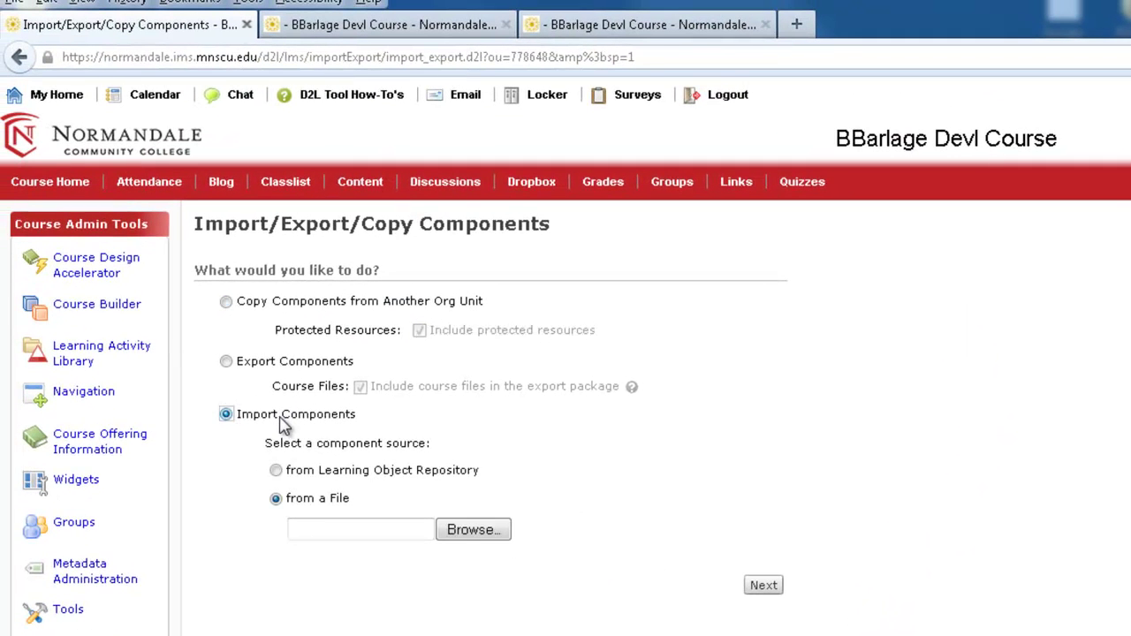
{"action": "left_click", "coordinate": [466, 532]}
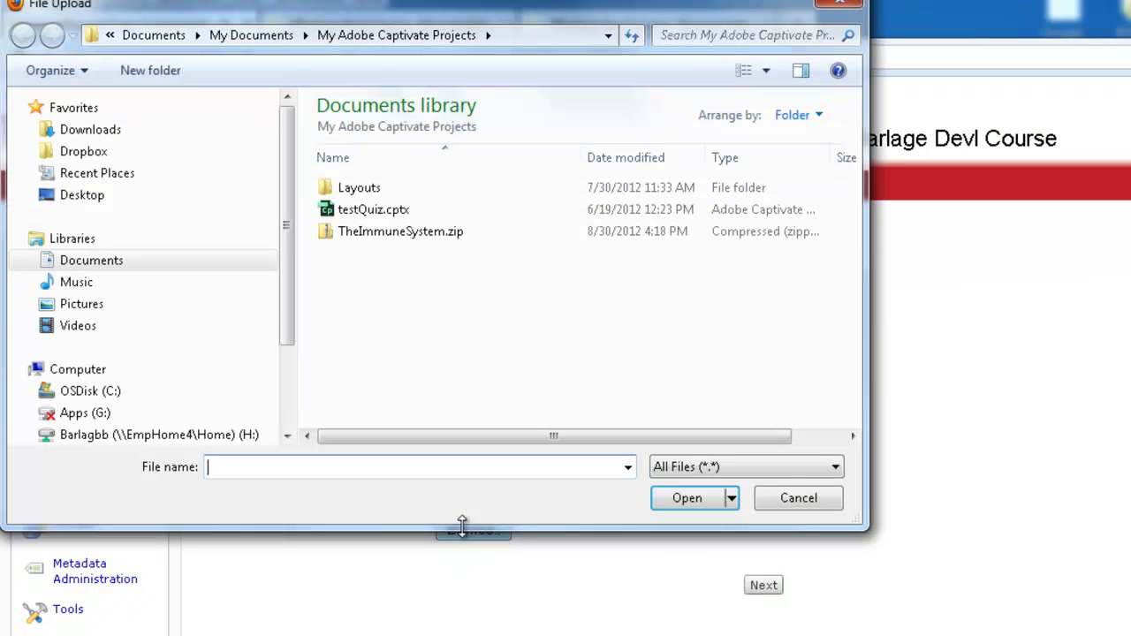
{"action": "left_click", "coordinate": [174, 196]}
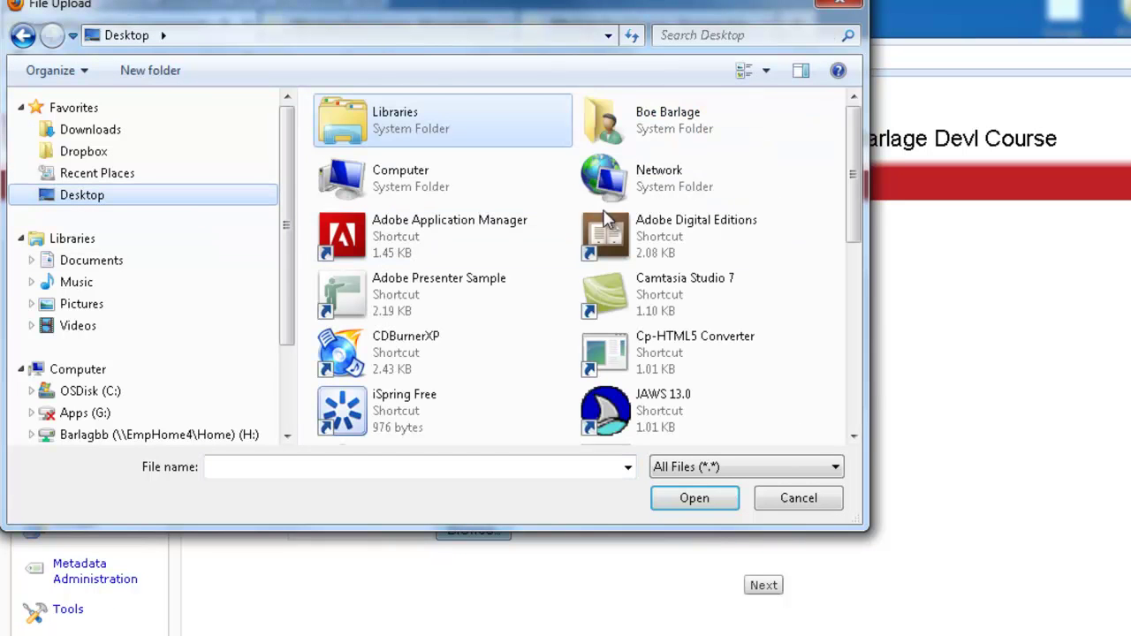
{"action": "left_click_drag", "start_coordinate": [848, 190], "coordinate": [854, 375]}
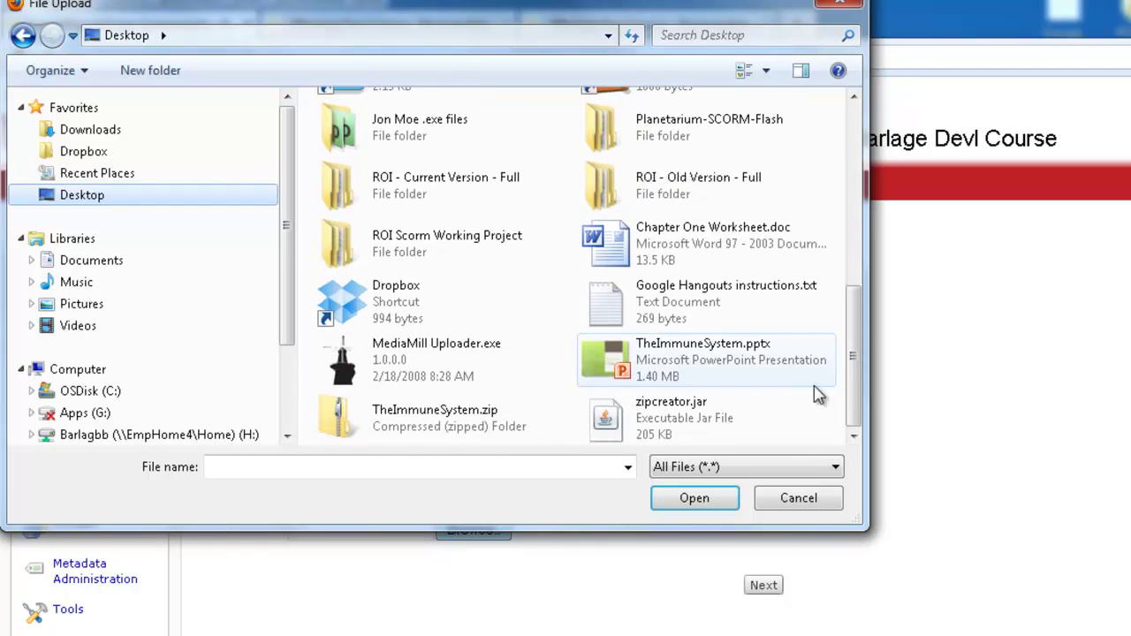
{"action": "left_click", "coordinate": [430, 427]}
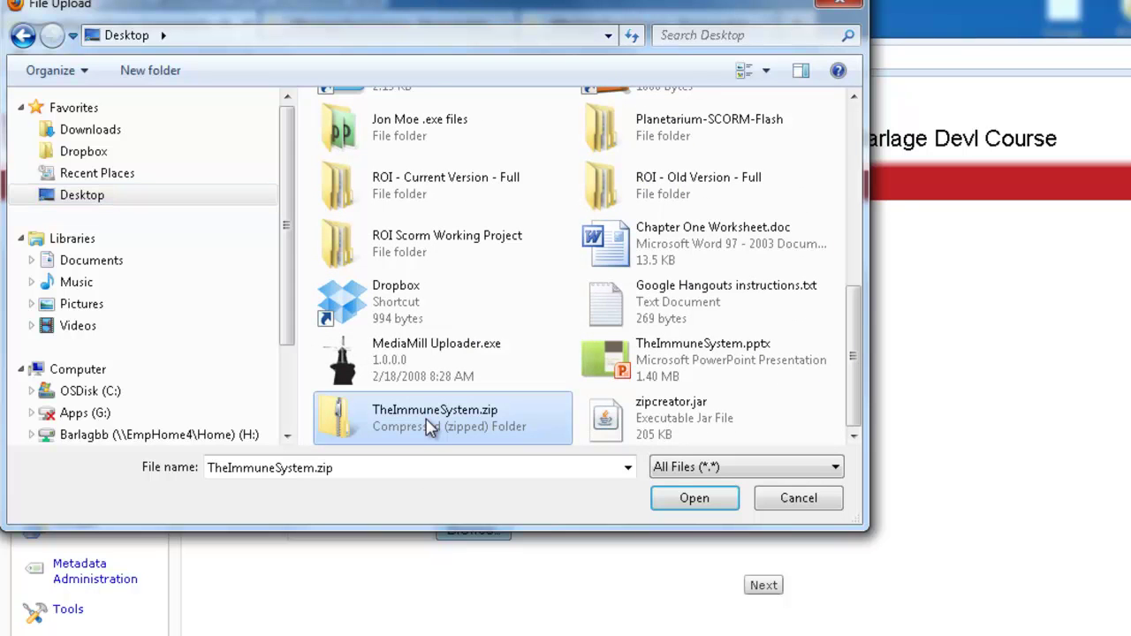
{"action": "left_click", "coordinate": [681, 500]}
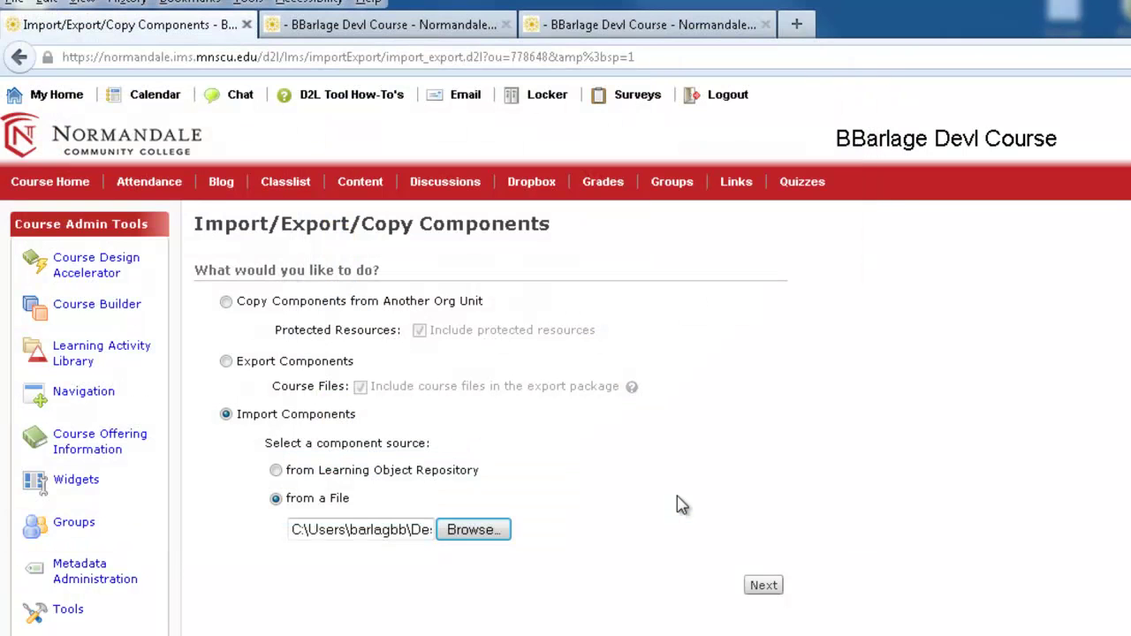
{"action": "left_click", "coordinate": [764, 585]}
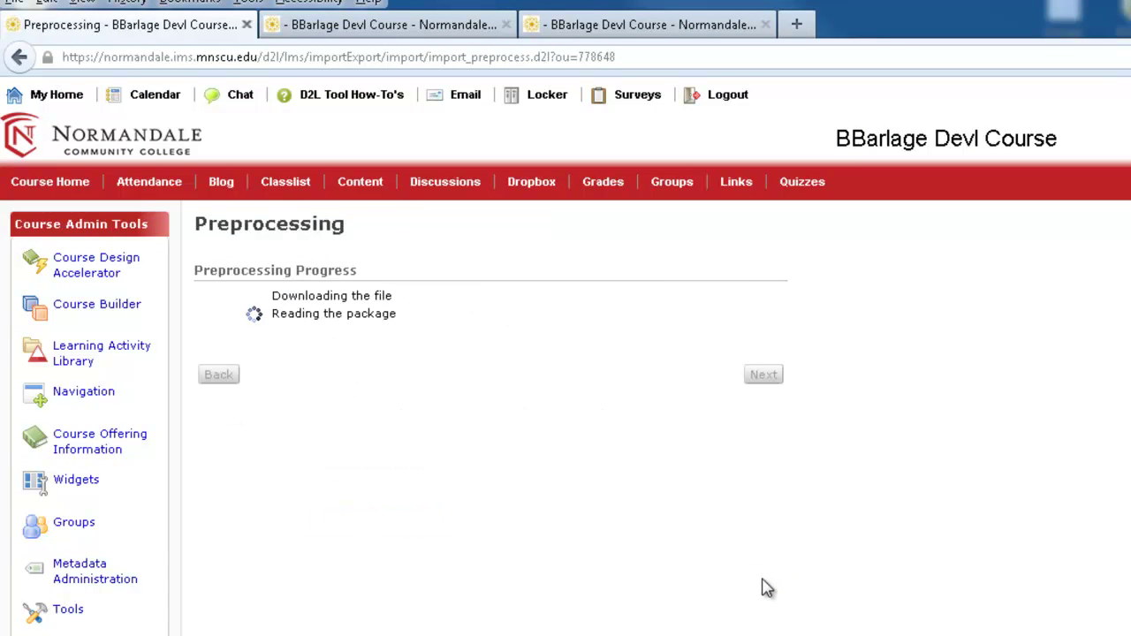
{"action": "left_click", "coordinate": [764, 374]}
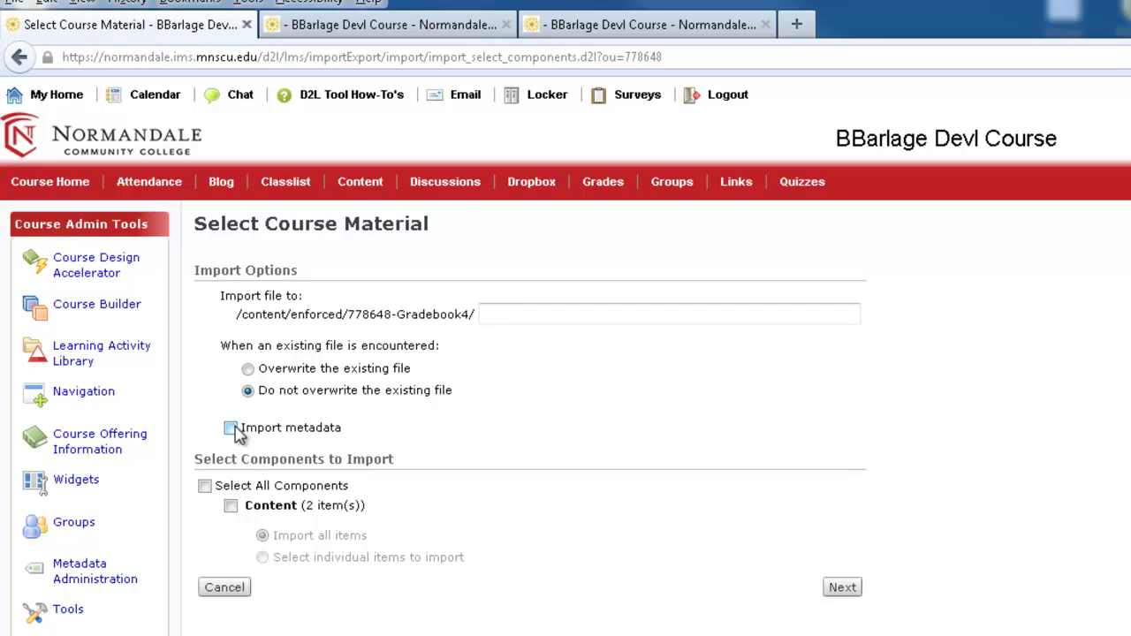
Import all components of the package together with its metadata, and open the course's Content area.
{"action": "left_click", "coordinate": [231, 428]}
{"action": "left_click", "coordinate": [205, 487]}
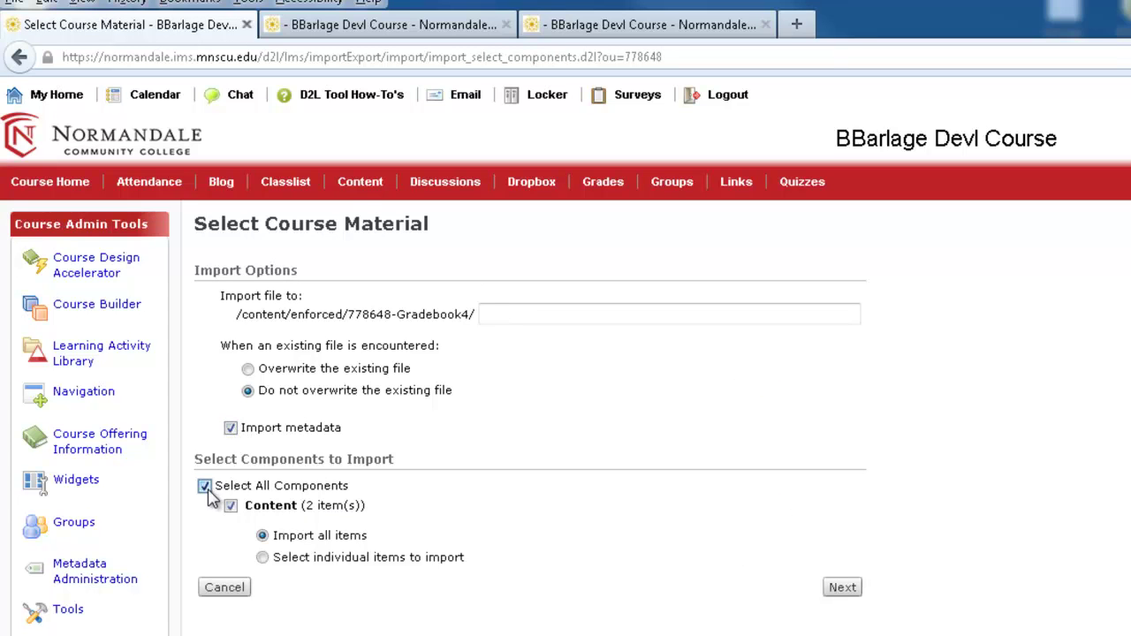
{"action": "left_click", "coordinate": [842, 590]}
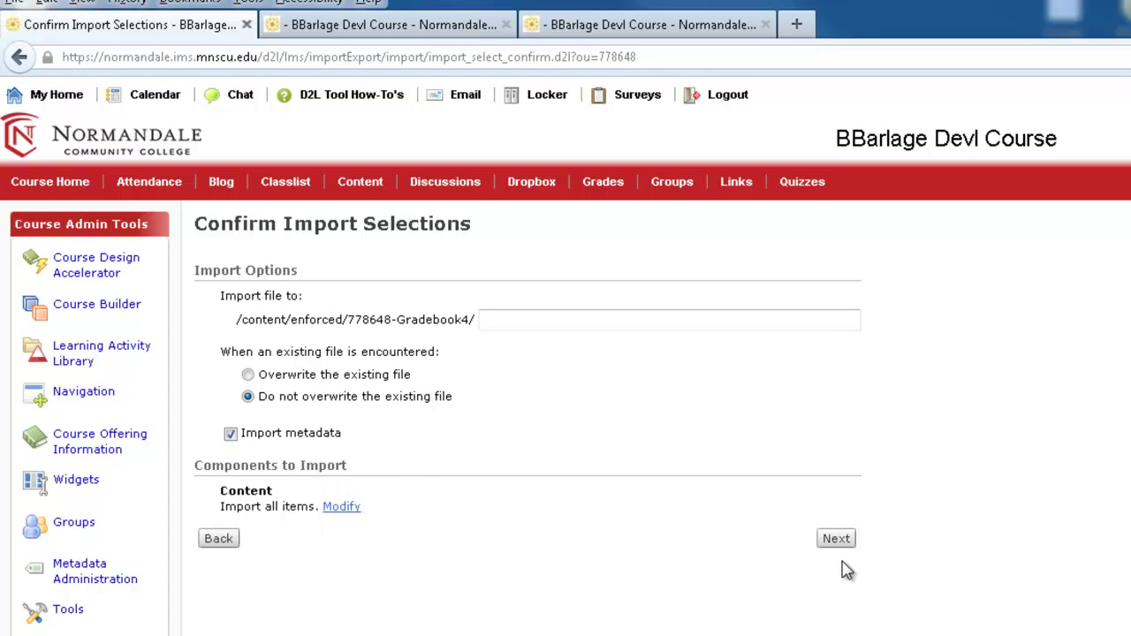
{"action": "left_click", "coordinate": [838, 541]}
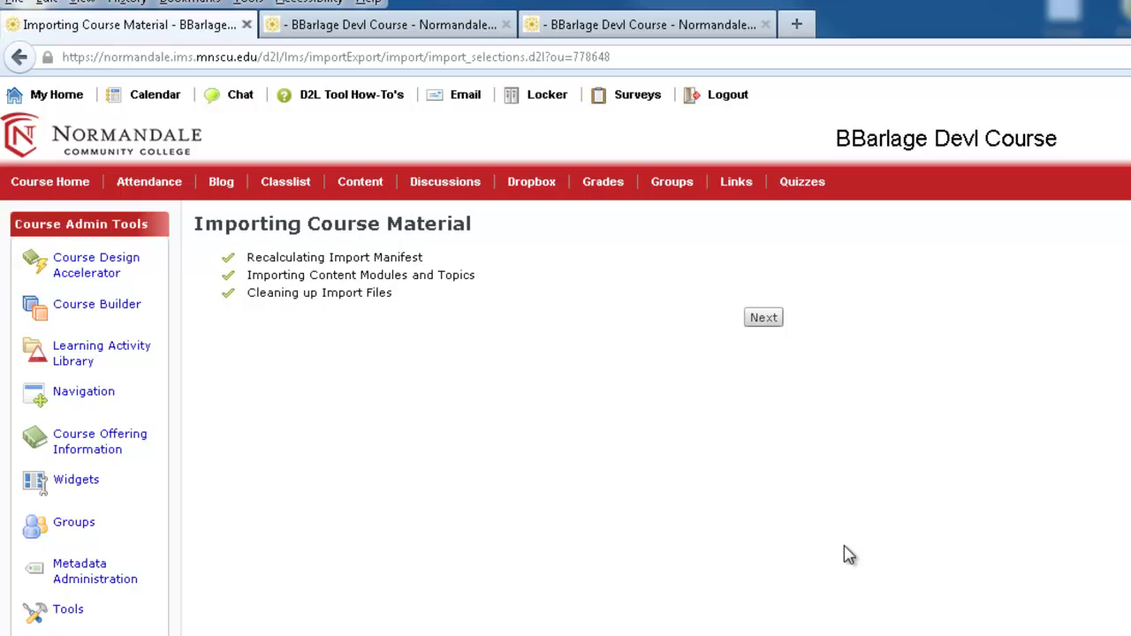
{"action": "left_click", "coordinate": [776, 321]}
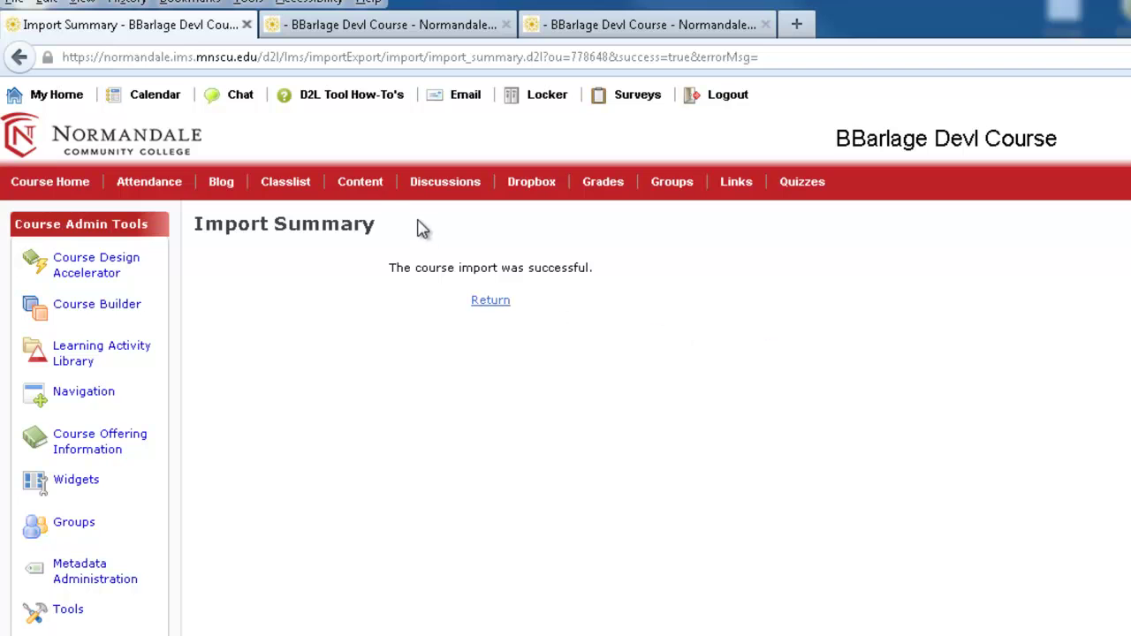
{"action": "left_click", "coordinate": [378, 193]}
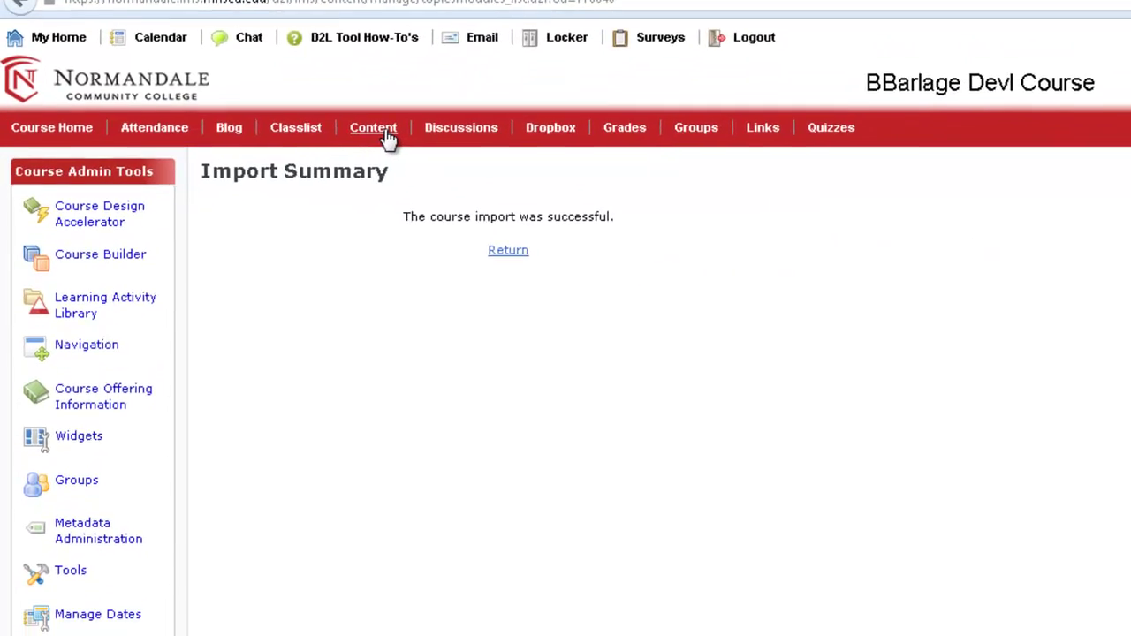